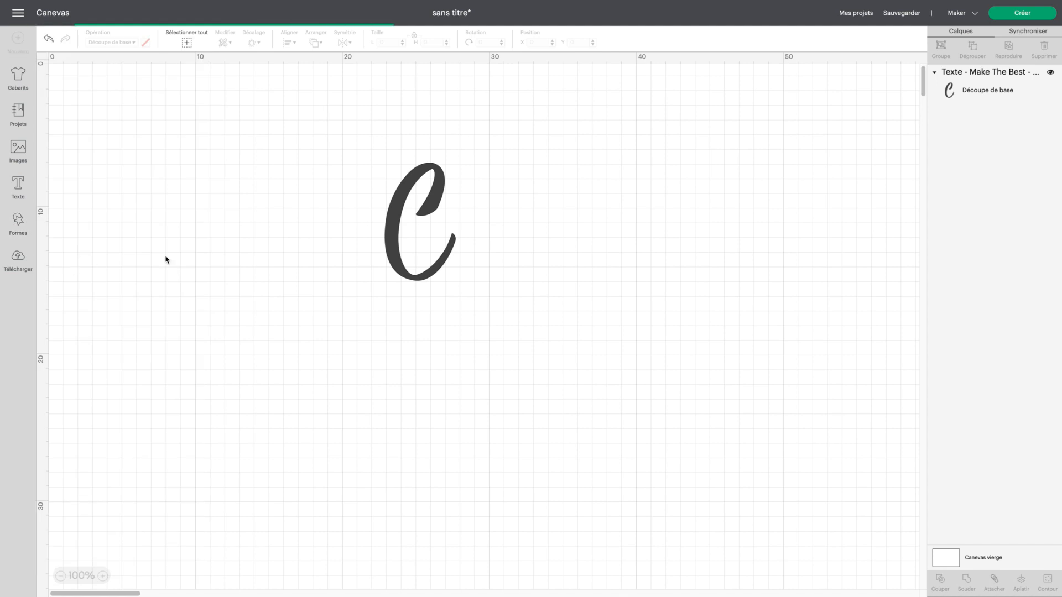
# Lay a bar about 7.3 by 1.3 cm across the middle of the letter C and cut the two shapes.
pyautogui.moveTo(123, 144); pyautogui.dragTo(420, 238)
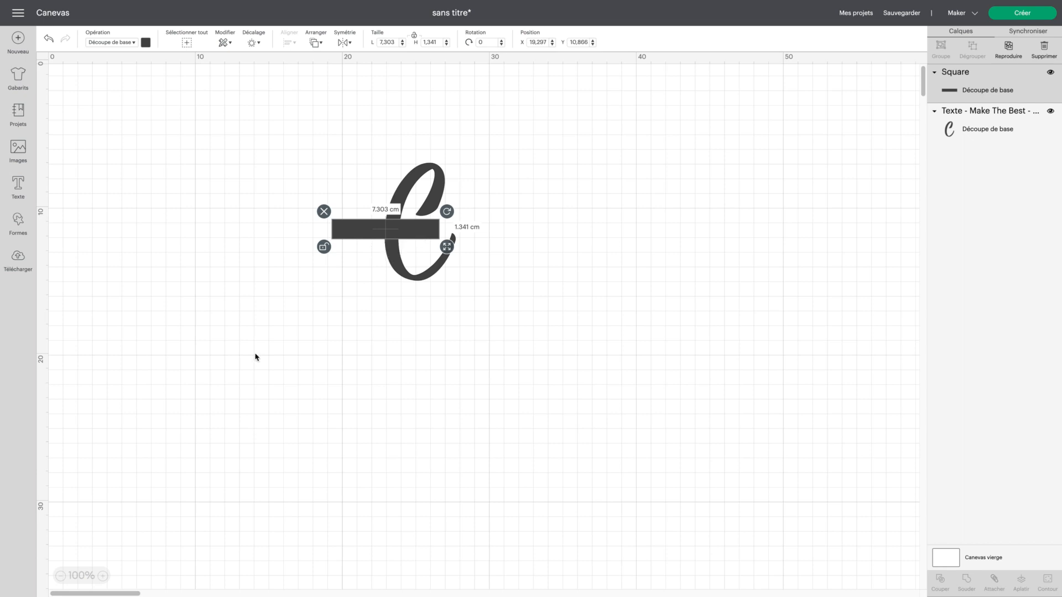
pyautogui.click(332, 318)
pyautogui.moveTo(296, 114); pyautogui.dragTo(498, 337)
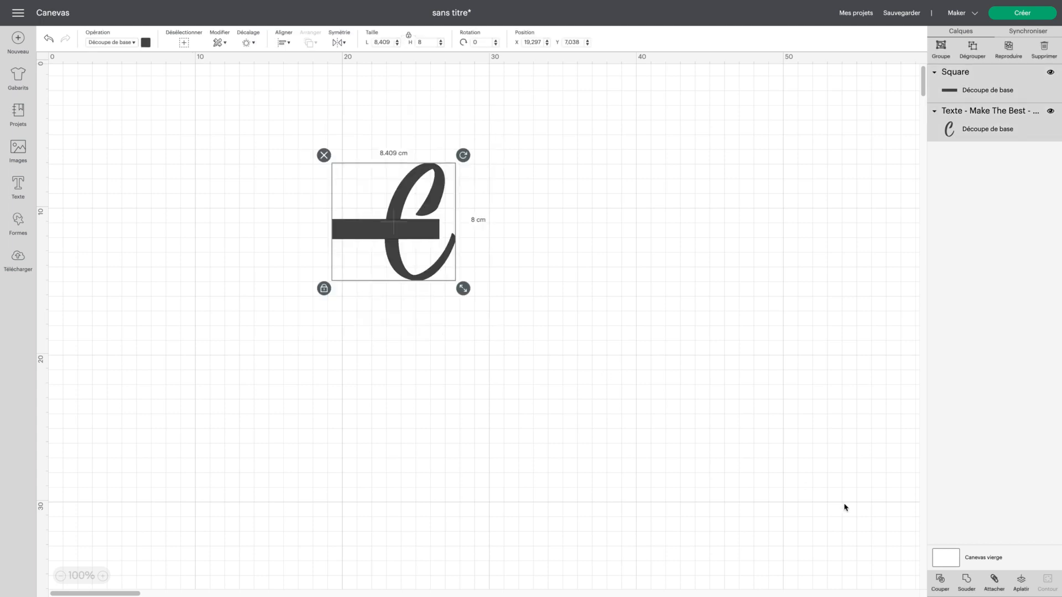
pyautogui.click(944, 582)
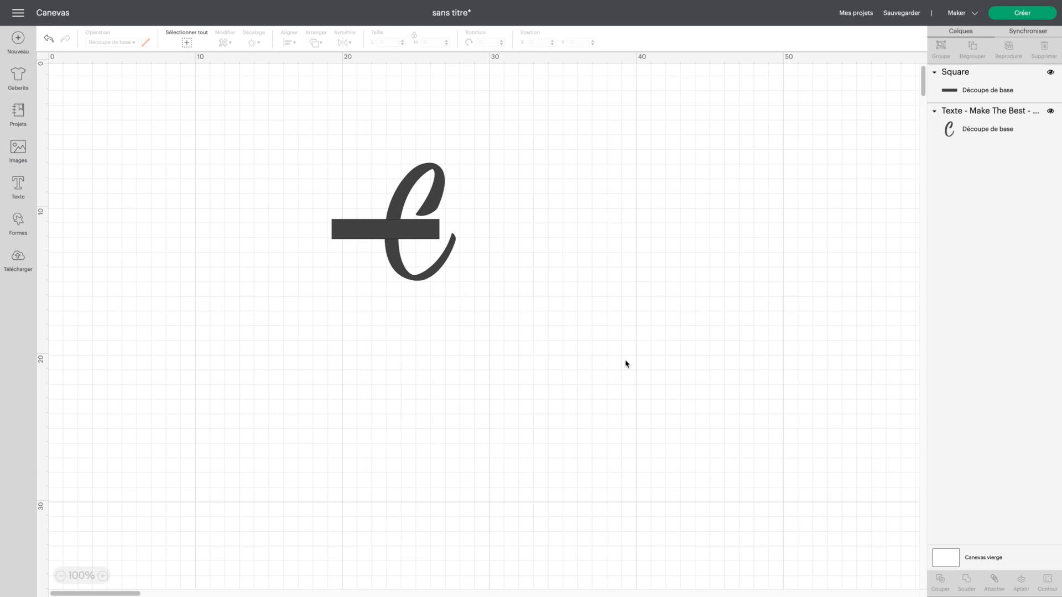
# Separate the split C from the cut results and delete the bar remnants and cut-out pieces.
pyautogui.moveTo(360, 217); pyautogui.dragTo(216, 207)
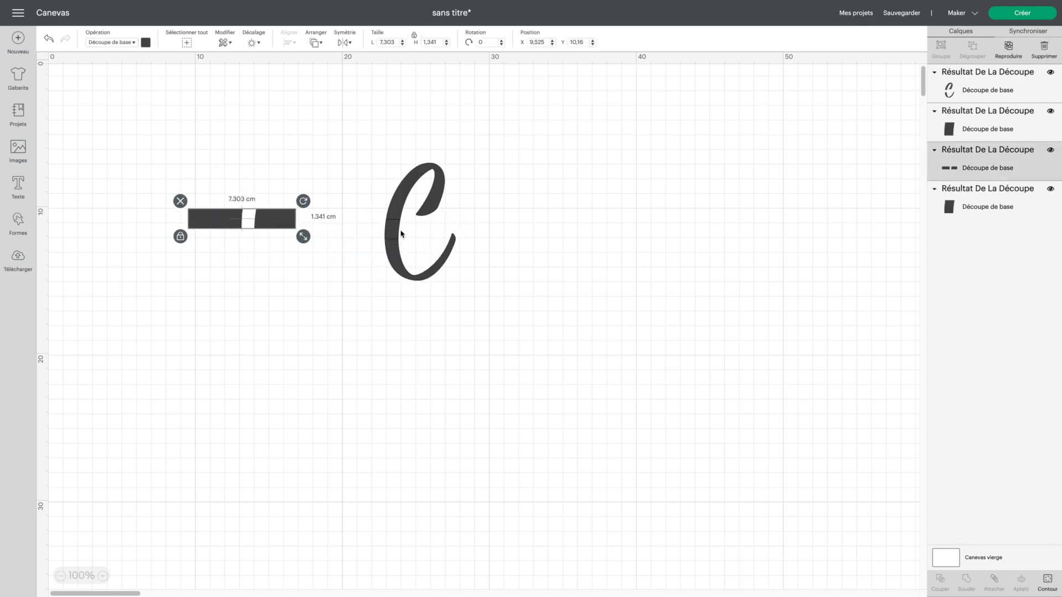
pyautogui.moveTo(402, 233); pyautogui.dragTo(480, 230)
pyautogui.click(372, 247)
pyautogui.moveTo(372, 247); pyautogui.dragTo(180, 249)
pyautogui.press('Delete')
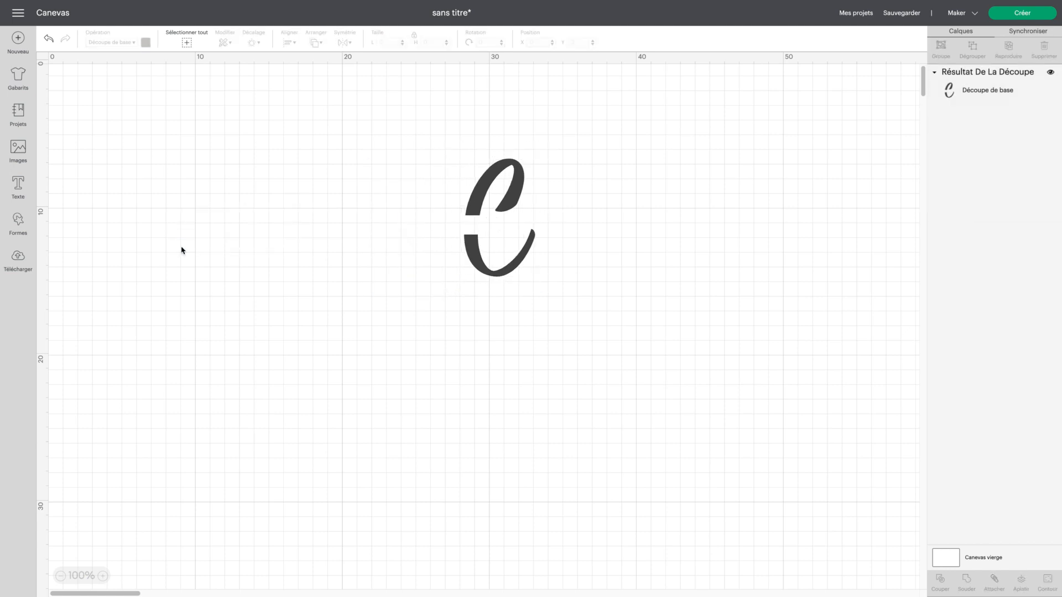
# Add the free black sunflower-style image from the "fleur" results to the canvas.
pyautogui.click(18, 148)
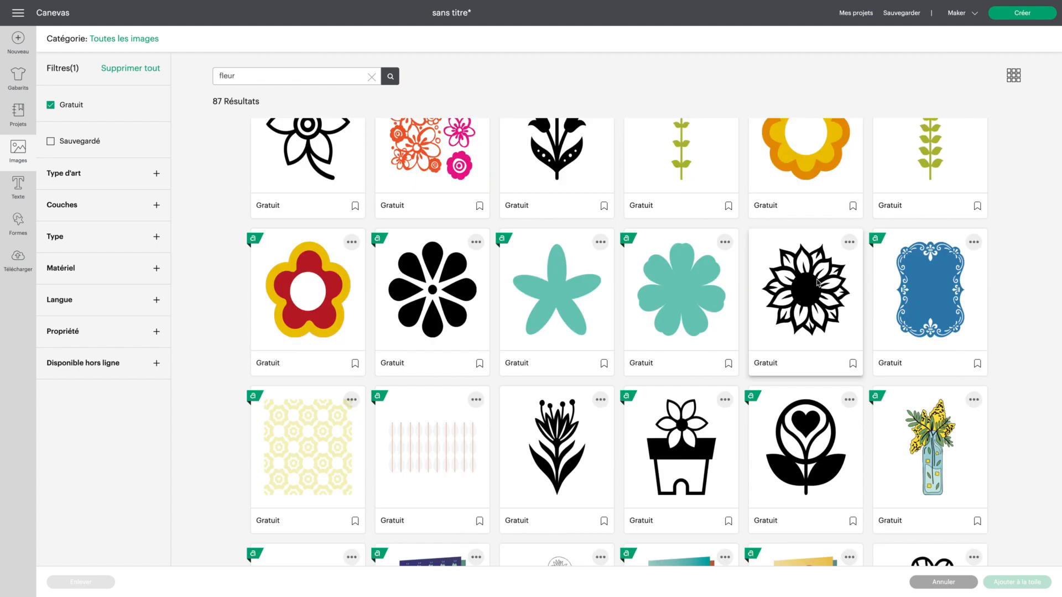
pyautogui.click(817, 282)
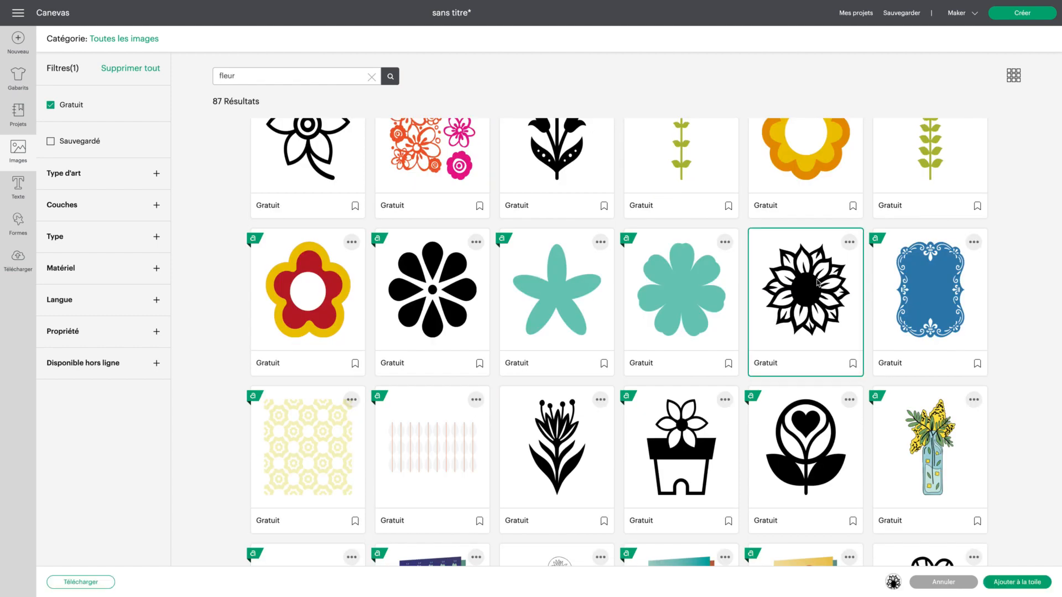
pyautogui.click(986, 584)
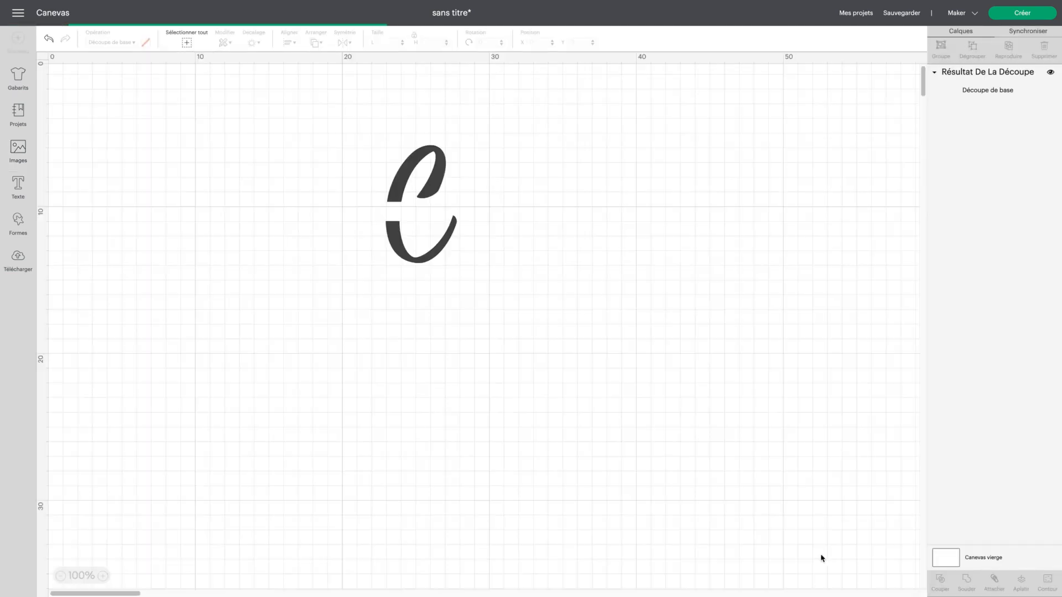
# Scale the flower down, place it on the upper end of the split C and weld the two together.
pyautogui.moveTo(158, 166); pyautogui.dragTo(640, 234)
pyautogui.moveTo(671, 271); pyautogui.dragTo(453, 156)
pyautogui.click(531, 180)
pyautogui.moveTo(343, 96); pyautogui.dragTo(570, 343)
pyautogui.click(968, 584)
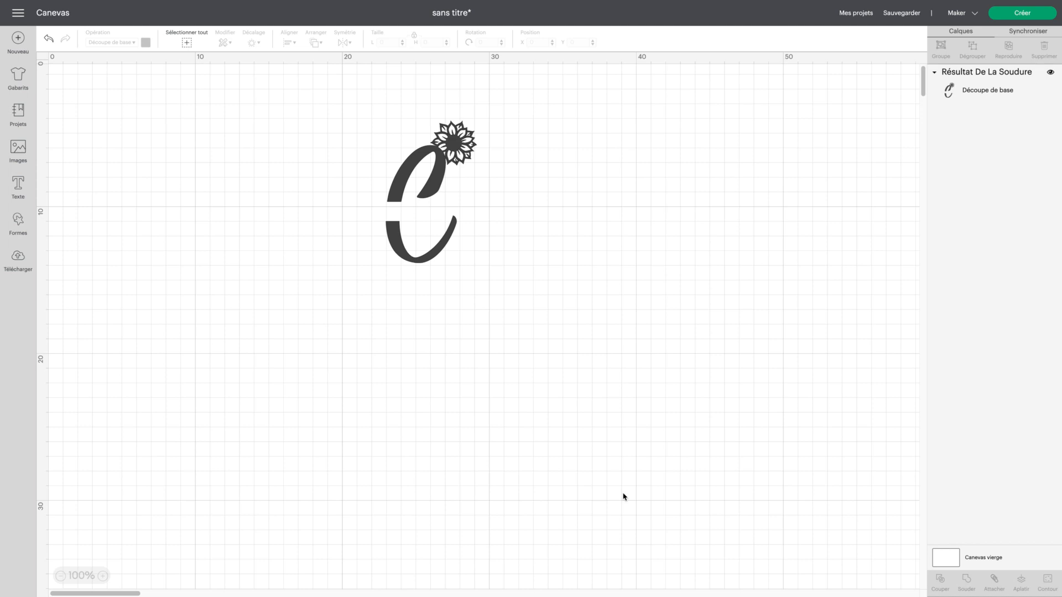
pyautogui.click(457, 145)
pyautogui.moveTo(457, 144); pyautogui.dragTo(430, 173)
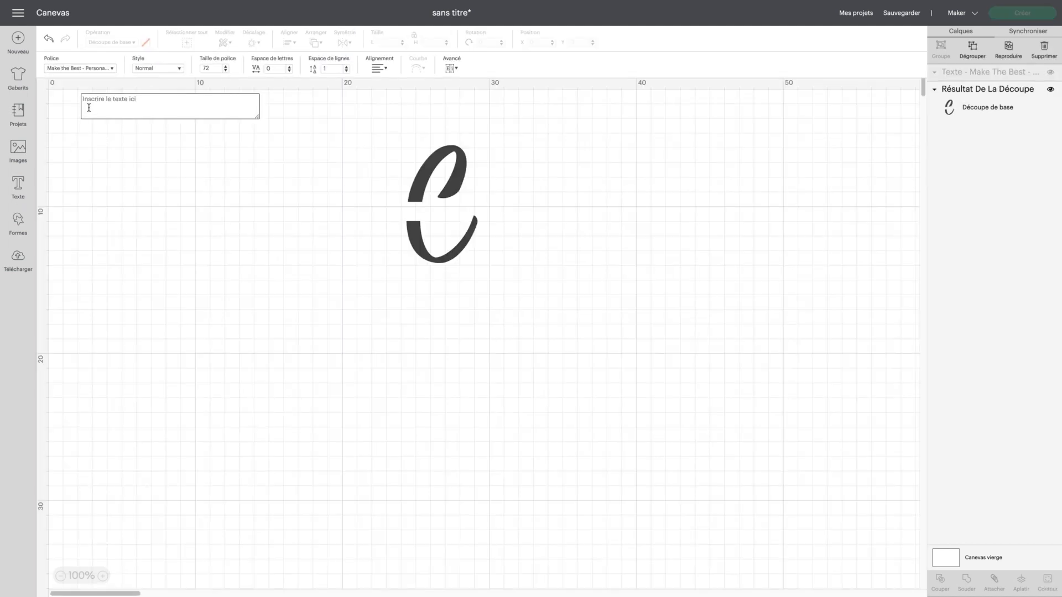
# Enter the first name in lowercase as a text object and set its font to Jakarta Signature.
pyautogui.write('cassie')
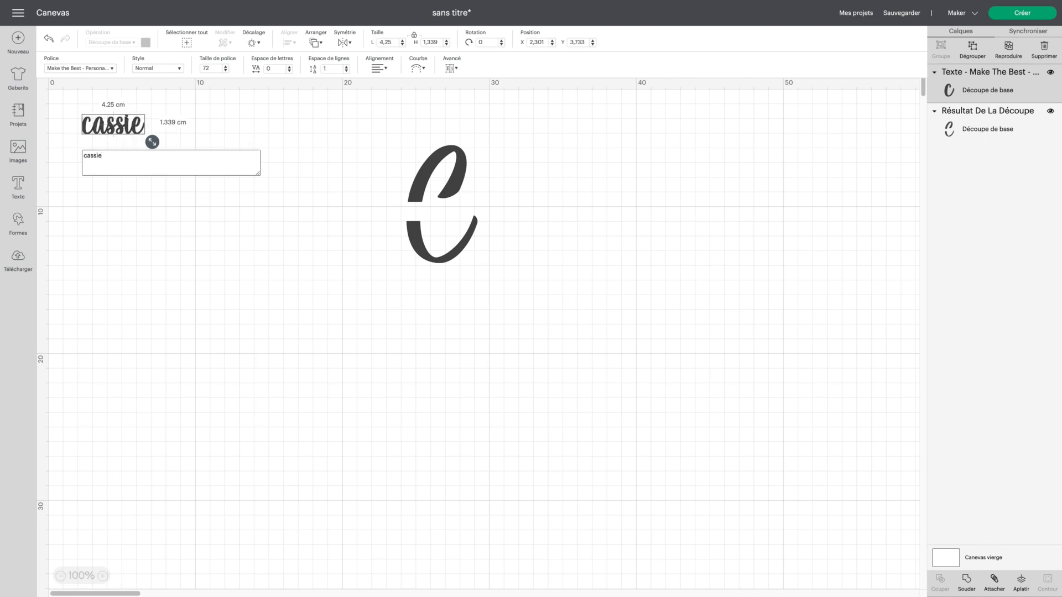
pyautogui.click(113, 68)
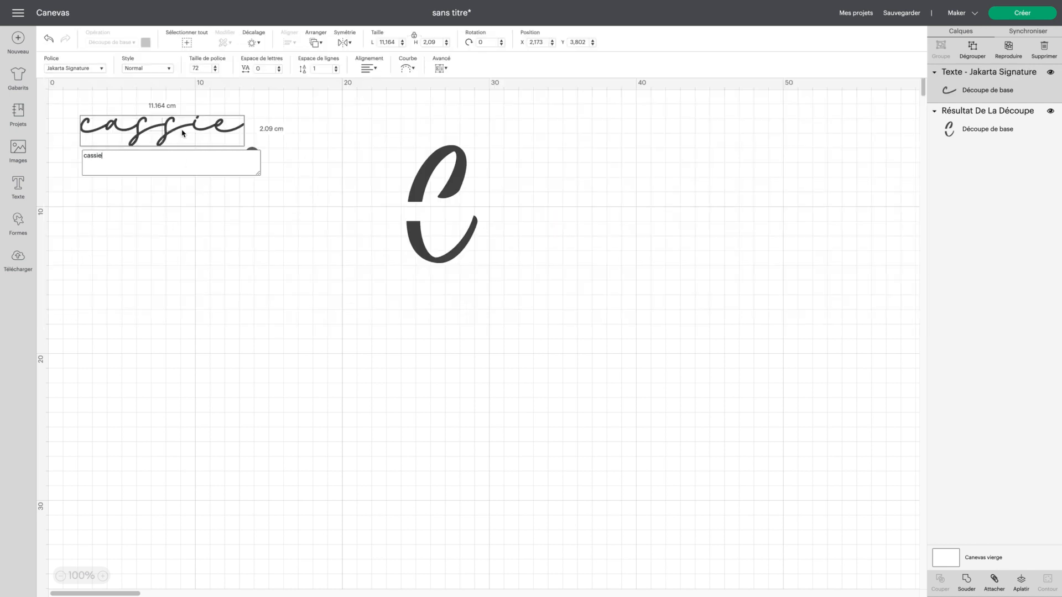
pyautogui.click(190, 203)
# Fit the name into the gap of the split C at about 6.1 cm wide and centre both horizontally.
pyautogui.moveTo(169, 139); pyautogui.dragTo(435, 223)
pyautogui.moveTo(520, 240); pyautogui.dragTo(454, 211)
pyautogui.moveTo(352, 118); pyautogui.dragTo(544, 308)
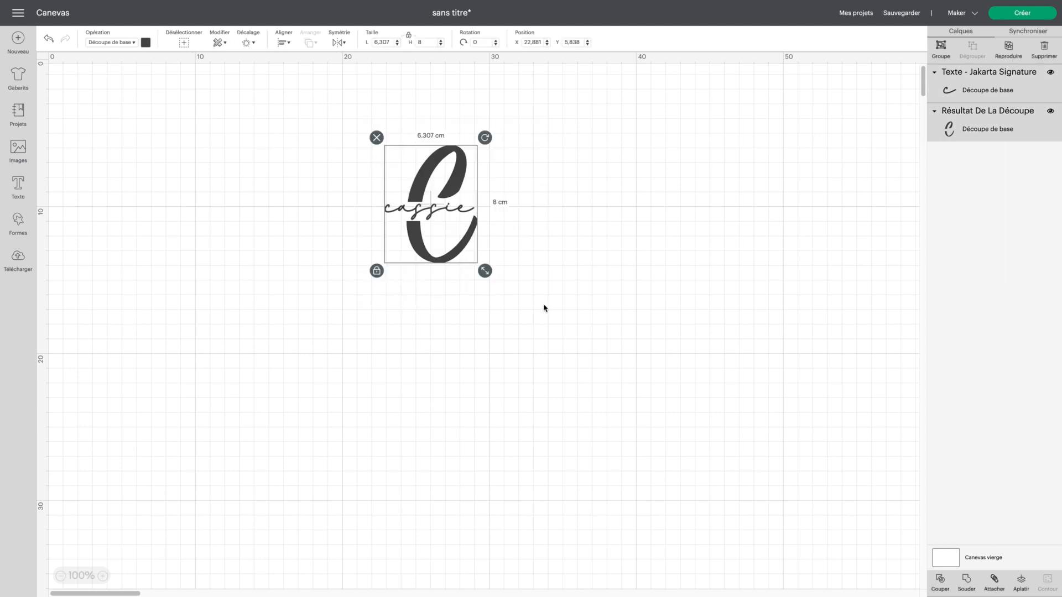
pyautogui.click(285, 44)
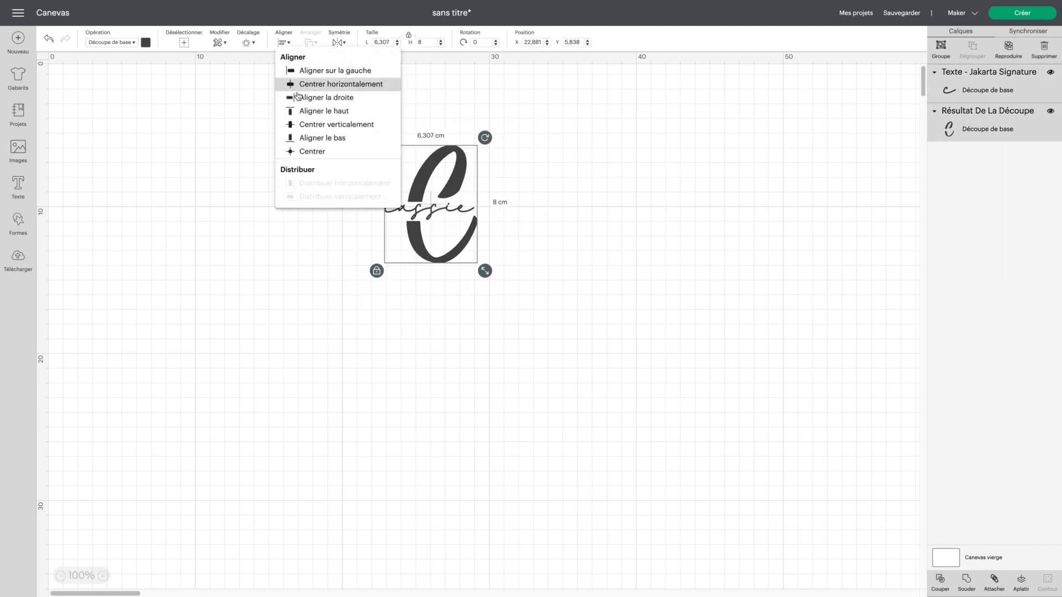
pyautogui.click(302, 85)
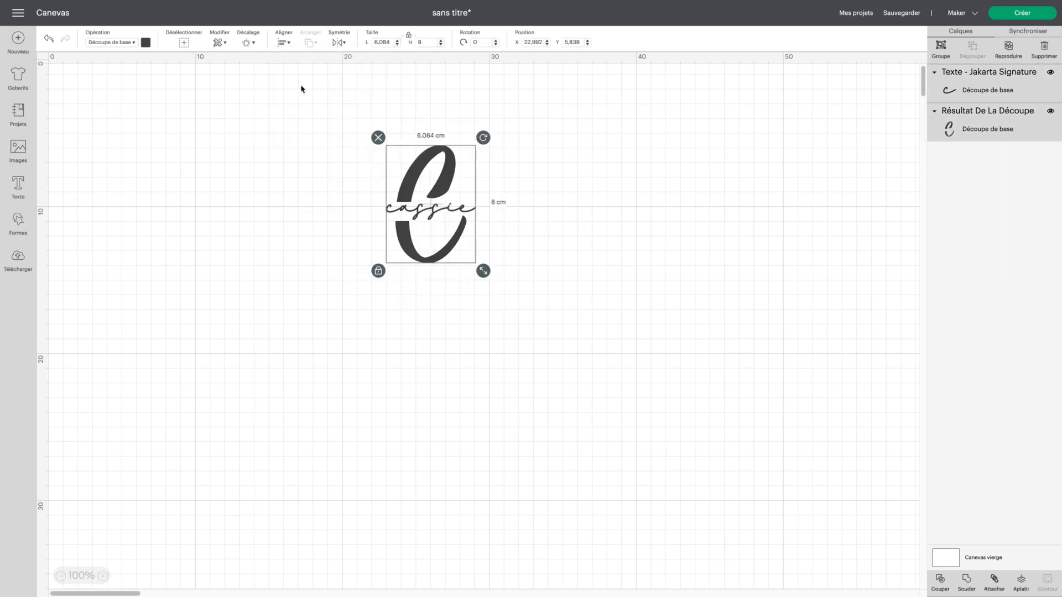
pyautogui.click(266, 172)
# Attach the name and the split letter C to each other.
pyautogui.moveTo(333, 115); pyautogui.dragTo(531, 296)
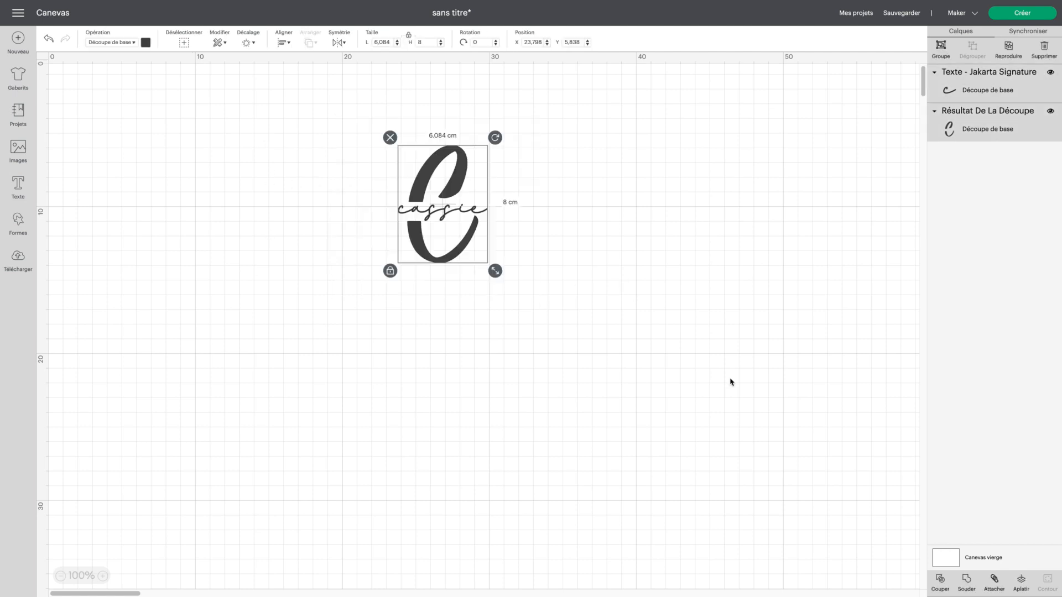
pyautogui.click(995, 579)
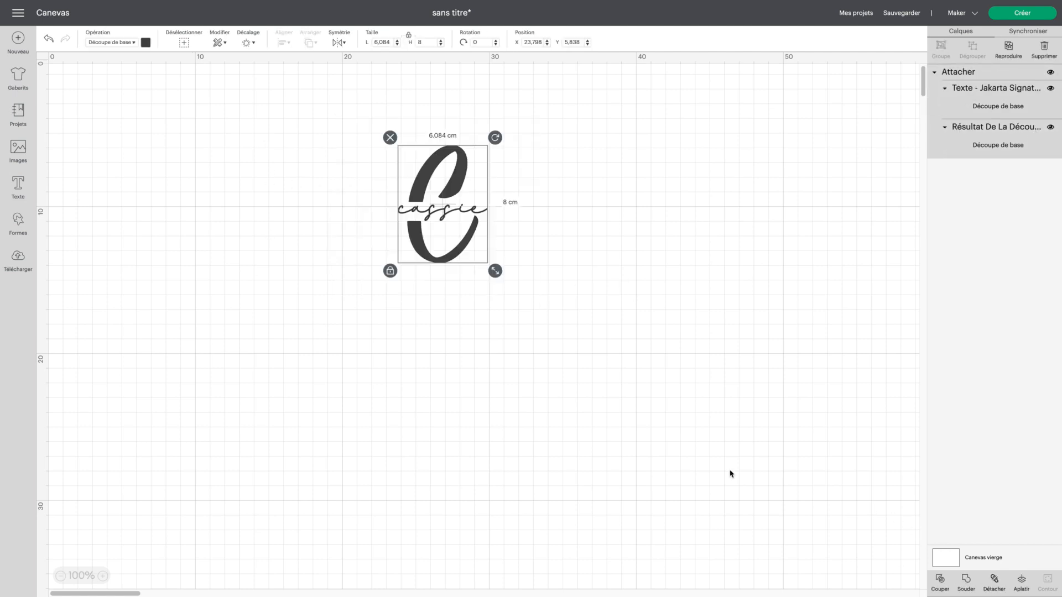
pyautogui.click(677, 425)
pyautogui.moveTo(365, 124); pyautogui.dragTo(495, 265)
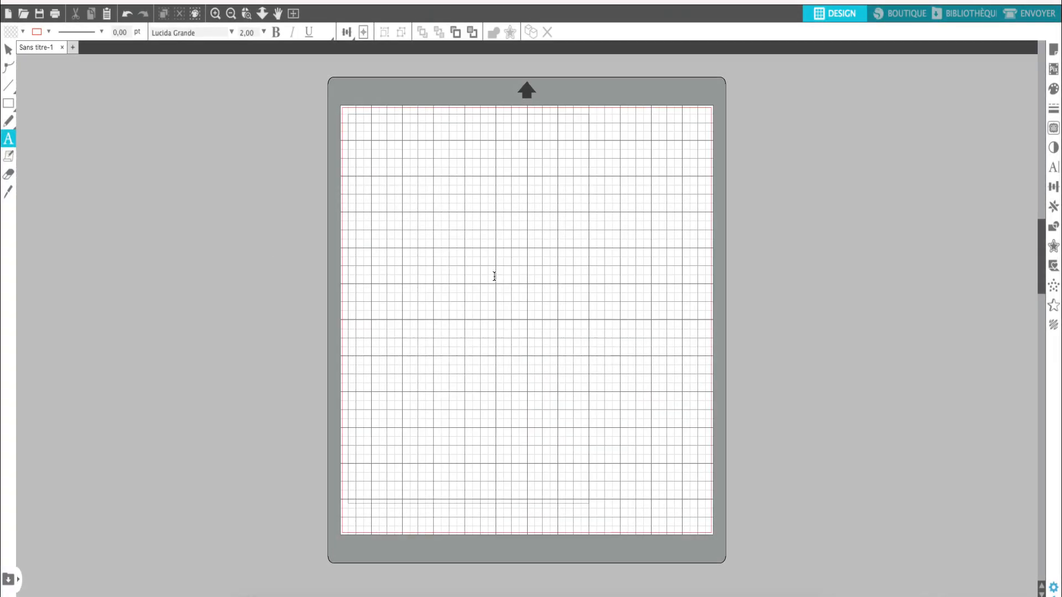
# Switch to Silhouette Studio and add the letter C in the Make the Best - Personal Use font.
pyautogui.click(494, 276)
pyautogui.write('C')
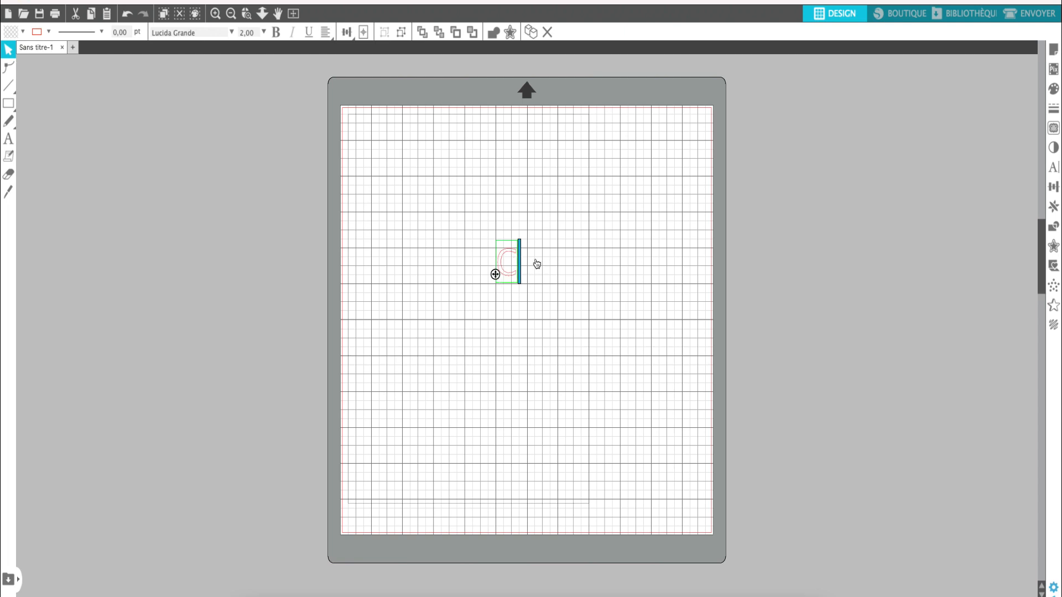
pyautogui.moveTo(500, 250); pyautogui.dragTo(527, 259)
pyautogui.click(1050, 170)
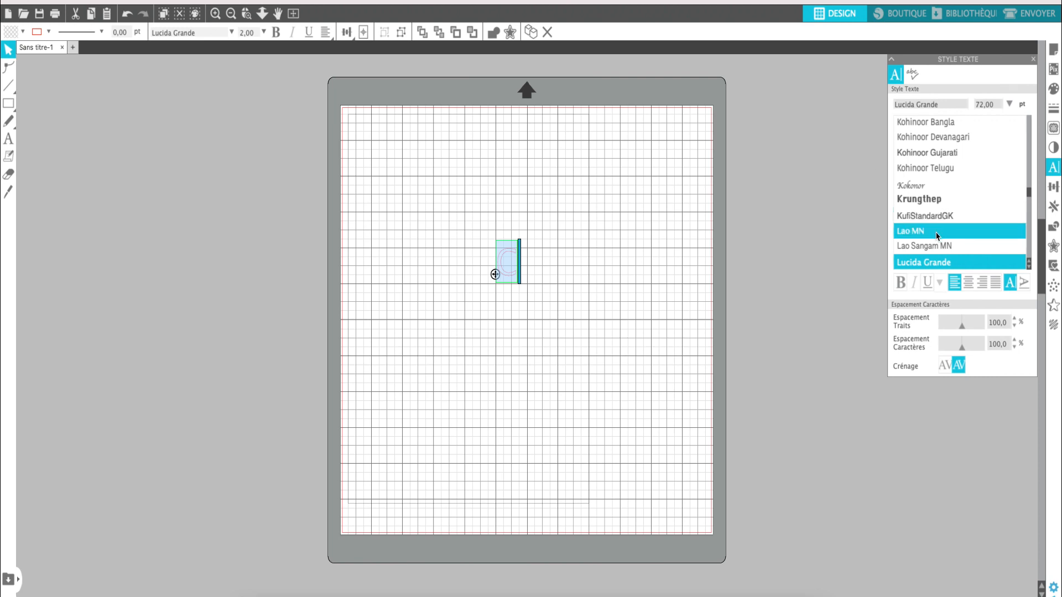
pyautogui.scroll(1, 972, 235)
pyautogui.scroll(-4, 973, 238)
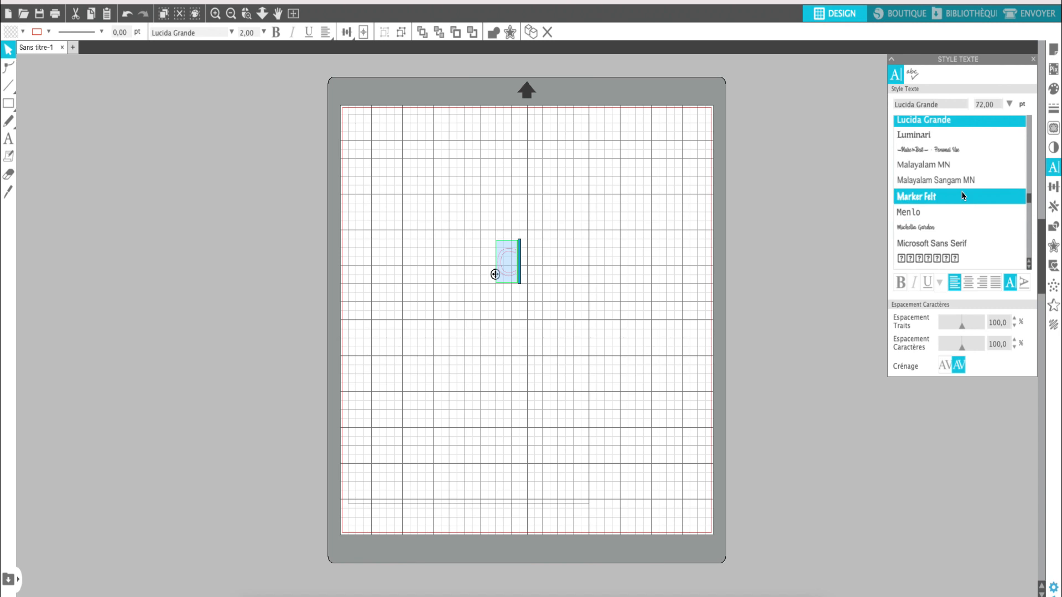
pyautogui.click(947, 150)
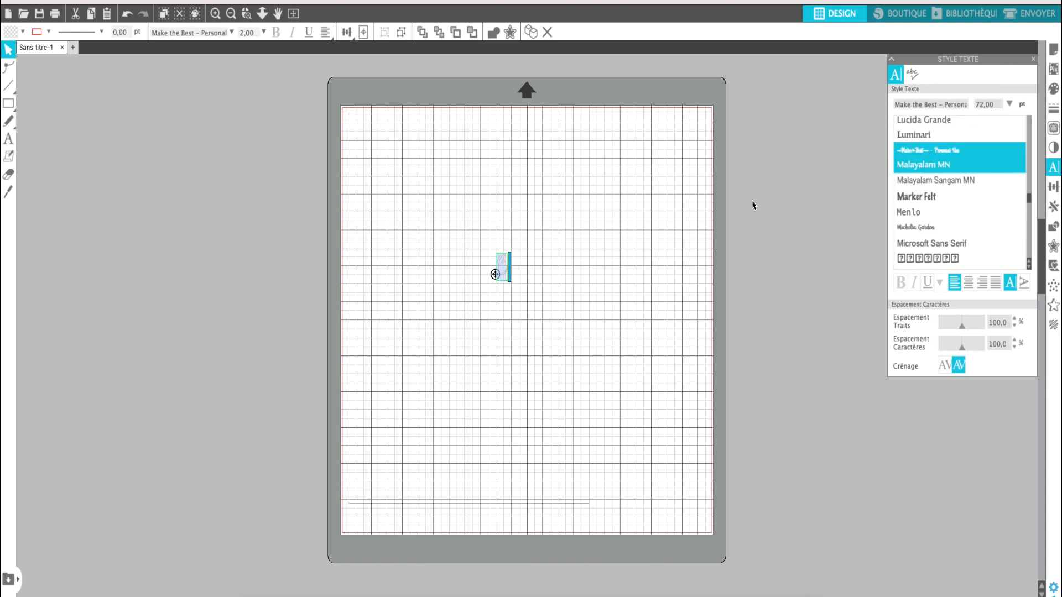
# Enlarge the letter C and draw a rectangle about 38 by 32 mm across the middle of its left stroke.
pyautogui.click(604, 225)
pyautogui.click(502, 281)
pyautogui.moveTo(510, 285); pyautogui.dragTo(605, 494)
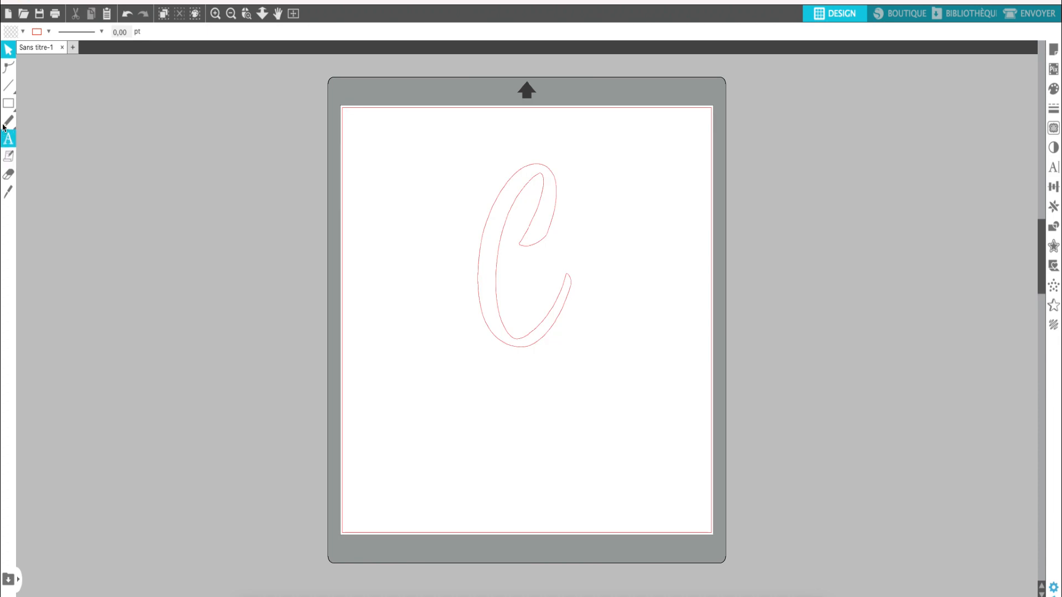
pyautogui.click(9, 103)
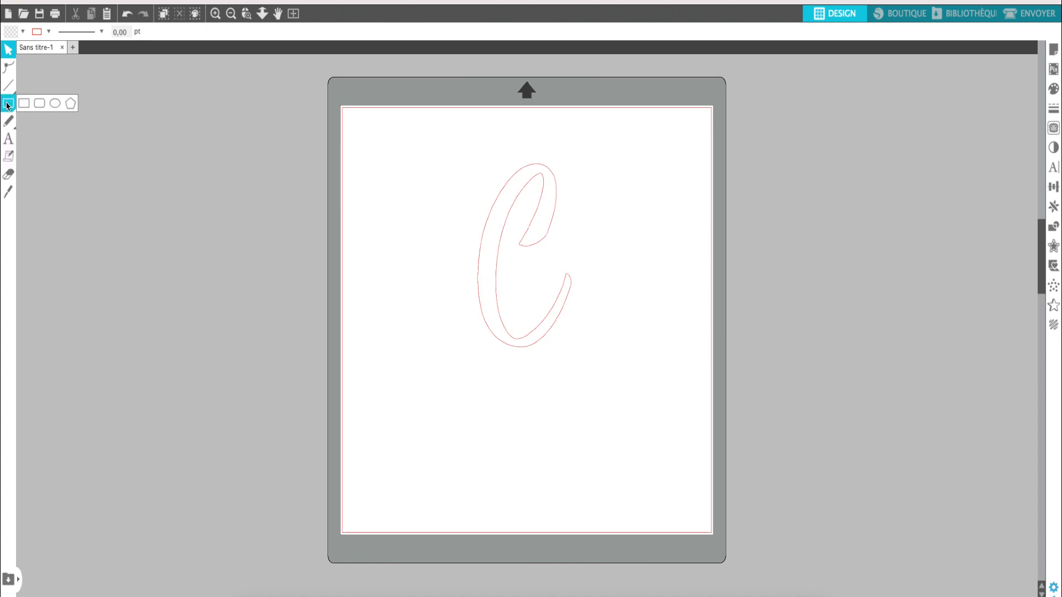
pyautogui.moveTo(465, 250); pyautogui.dragTo(514, 298)
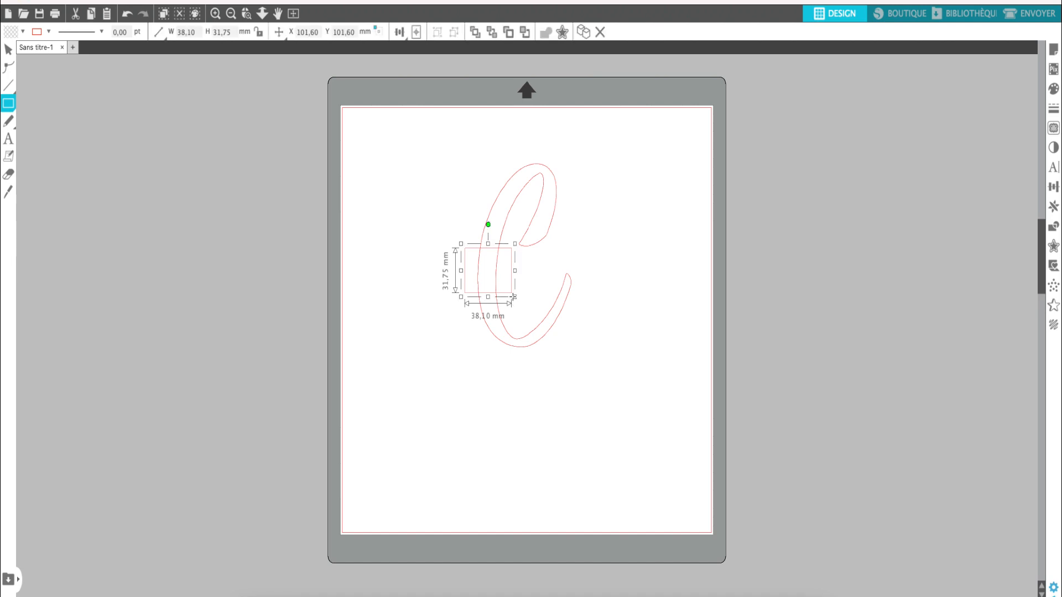
# Add the first name in lowercase as a text object below the large C.
pyautogui.click(8, 139)
pyautogui.click(425, 453)
pyautogui.write('c')
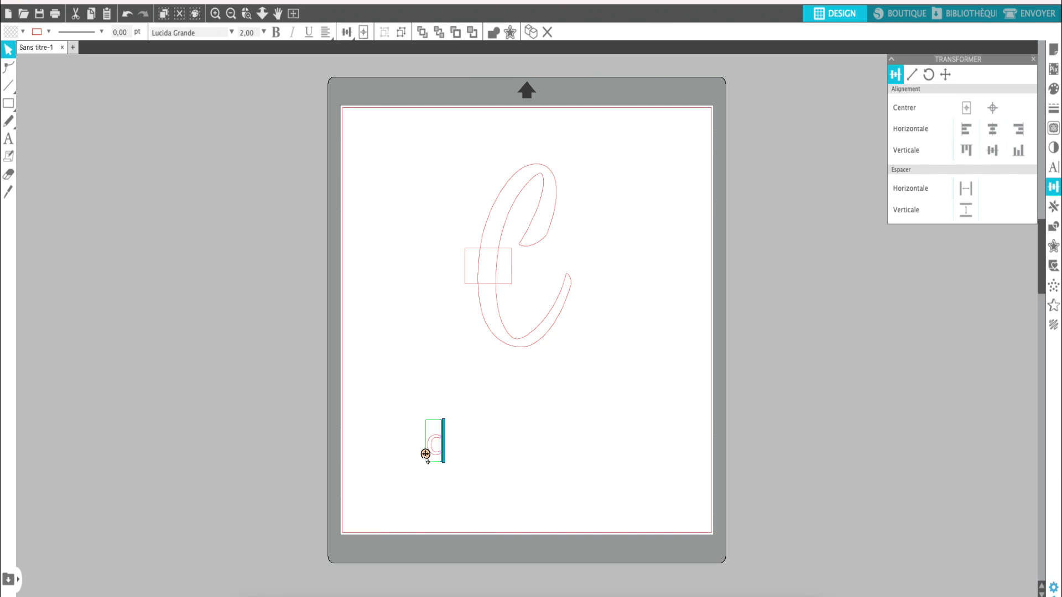
pyautogui.write('assie')
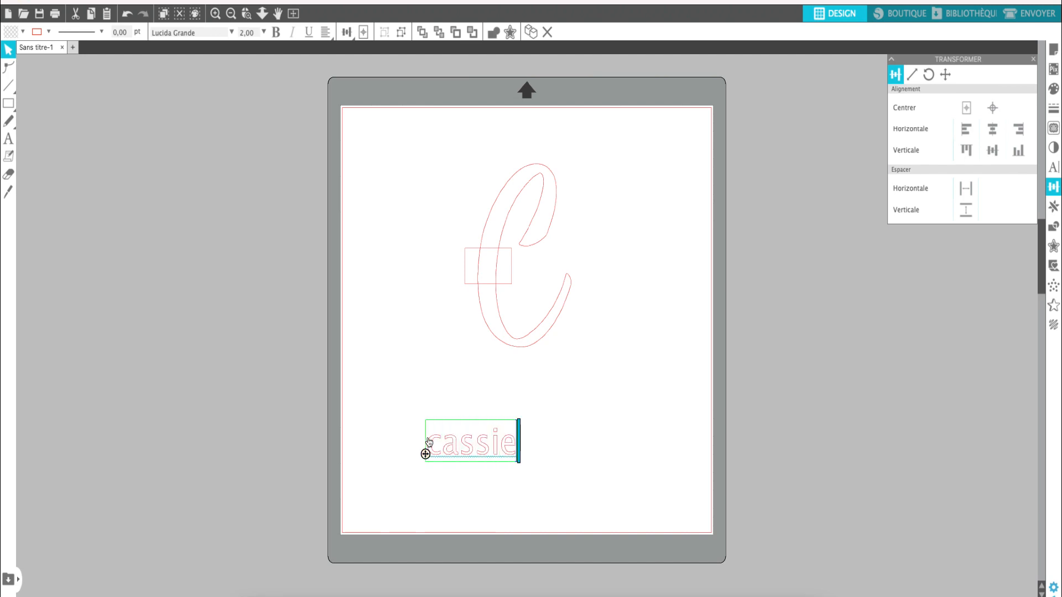
# Set the font of the name below the C to Jakarta Signature.
pyautogui.moveTo(431, 438); pyautogui.dragTo(523, 446)
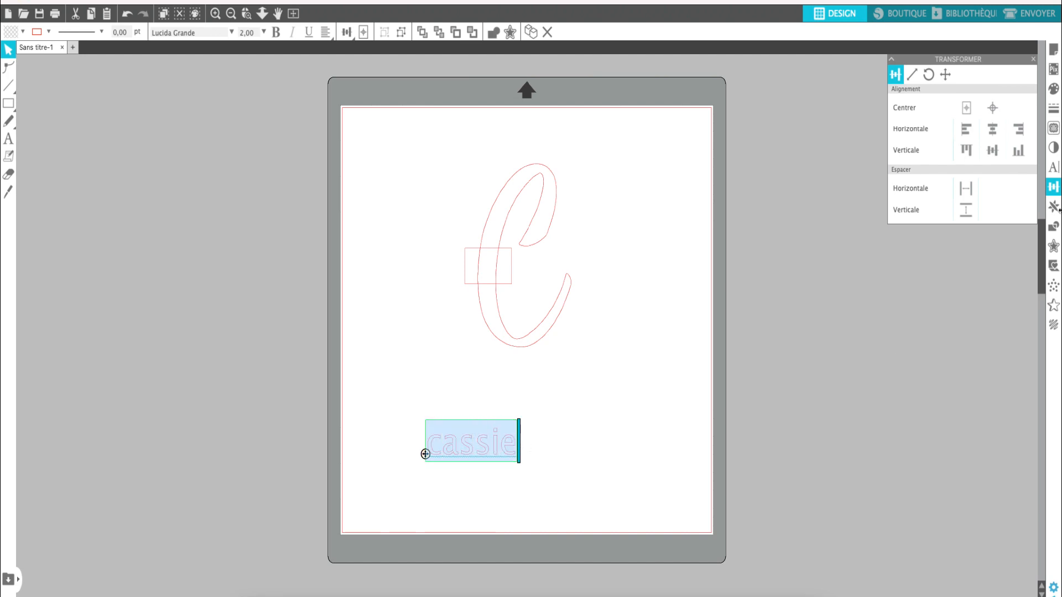
pyautogui.click(1051, 168)
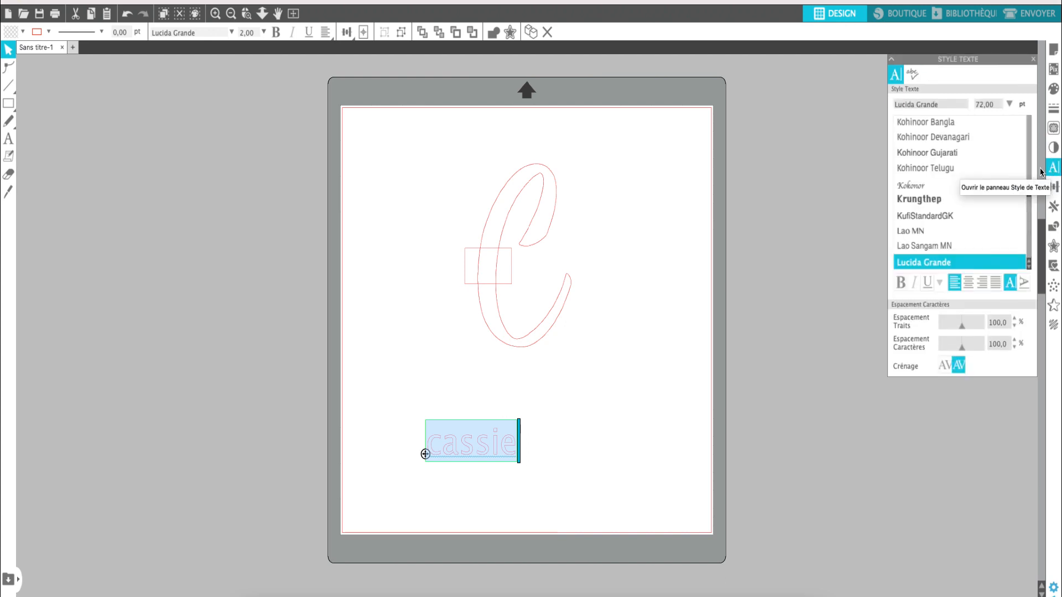
pyautogui.scroll(-6, 923, 194)
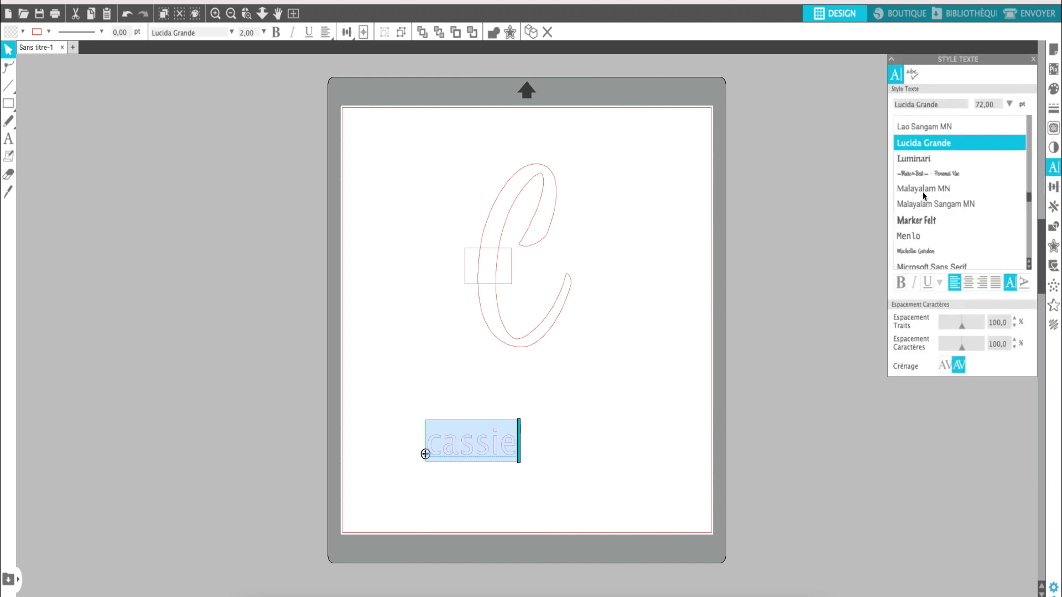
pyautogui.scroll(6, 924, 196)
pyautogui.scroll(4, 923, 195)
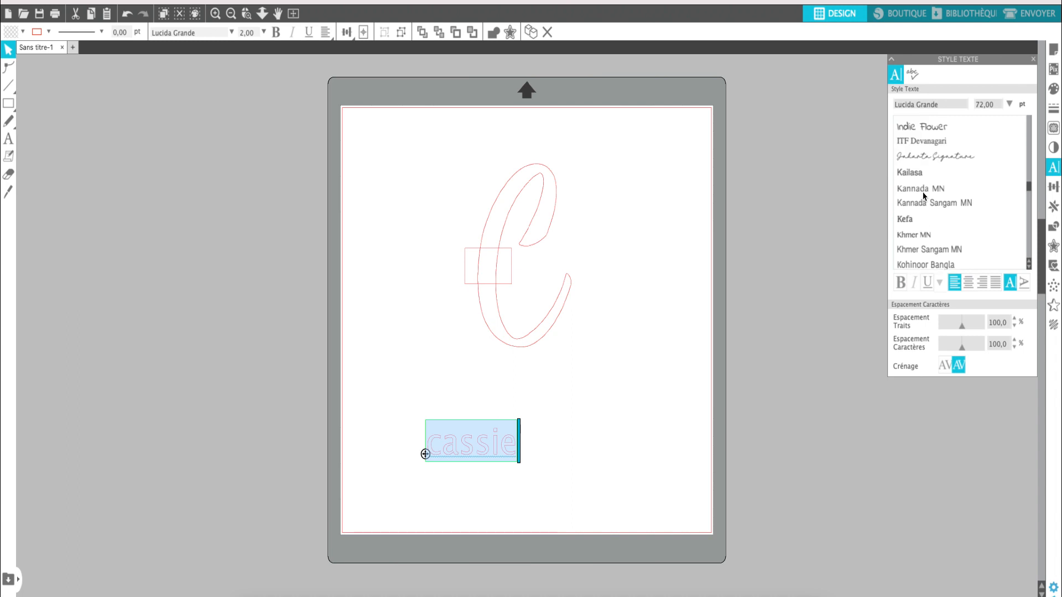
pyautogui.click(920, 169)
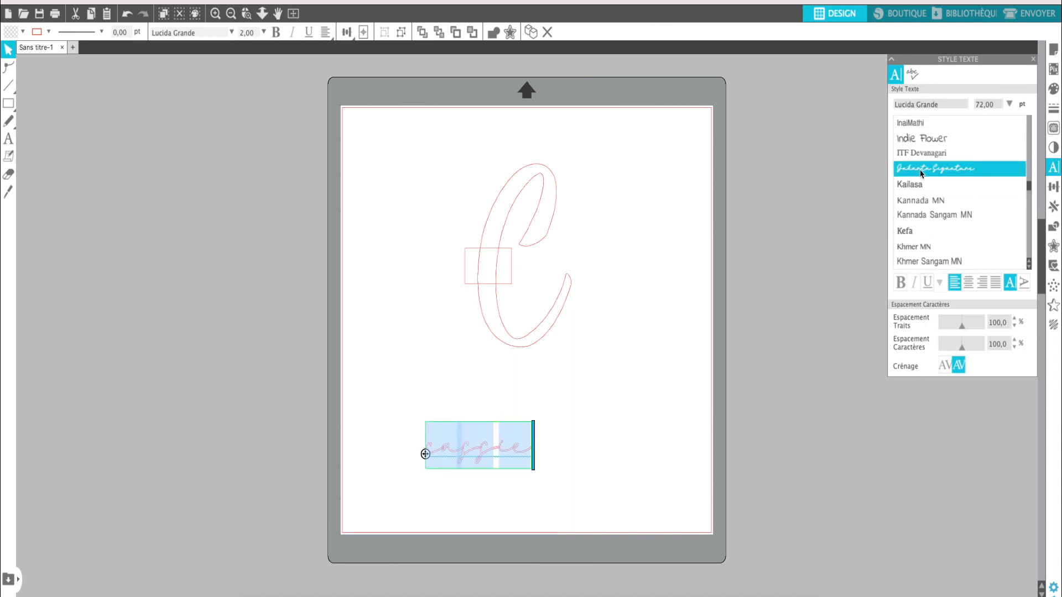
pyautogui.click(617, 444)
# Weld the letters of the name into a single shape.
pyautogui.moveTo(402, 426); pyautogui.dragTo(541, 474)
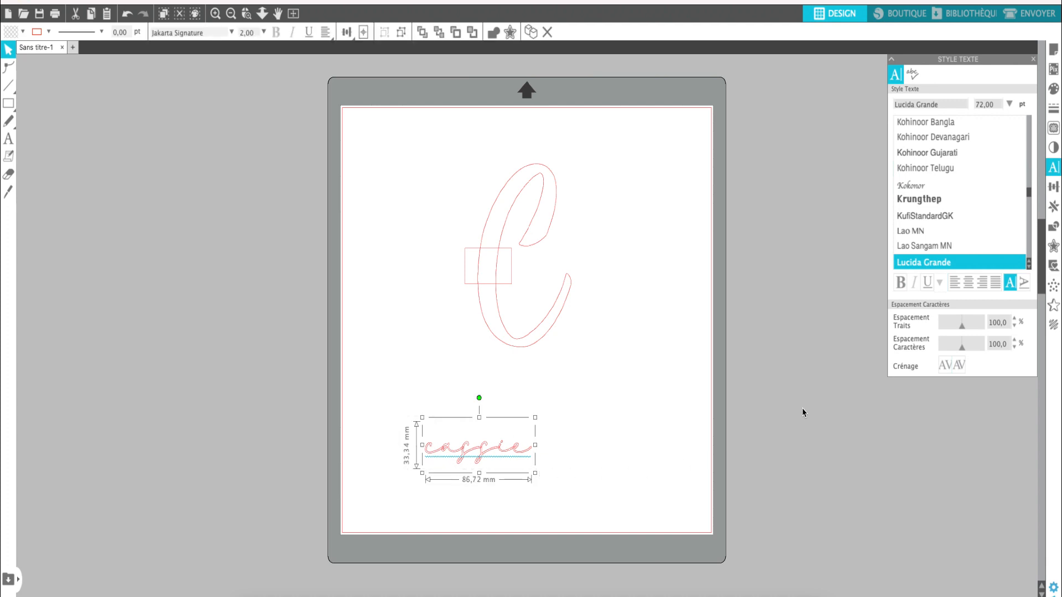
pyautogui.click(1054, 228)
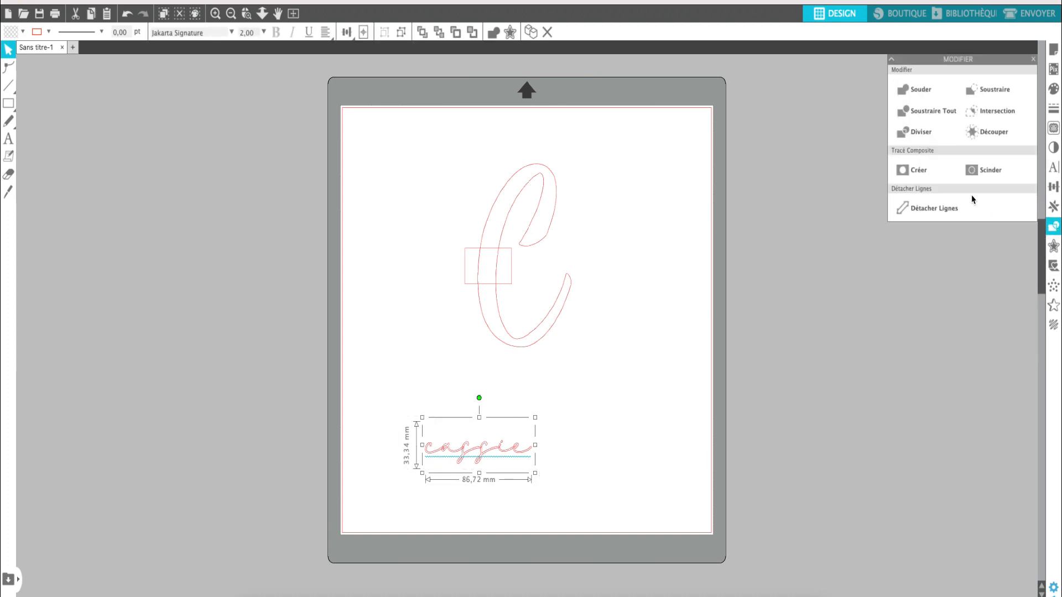
pyautogui.click(915, 96)
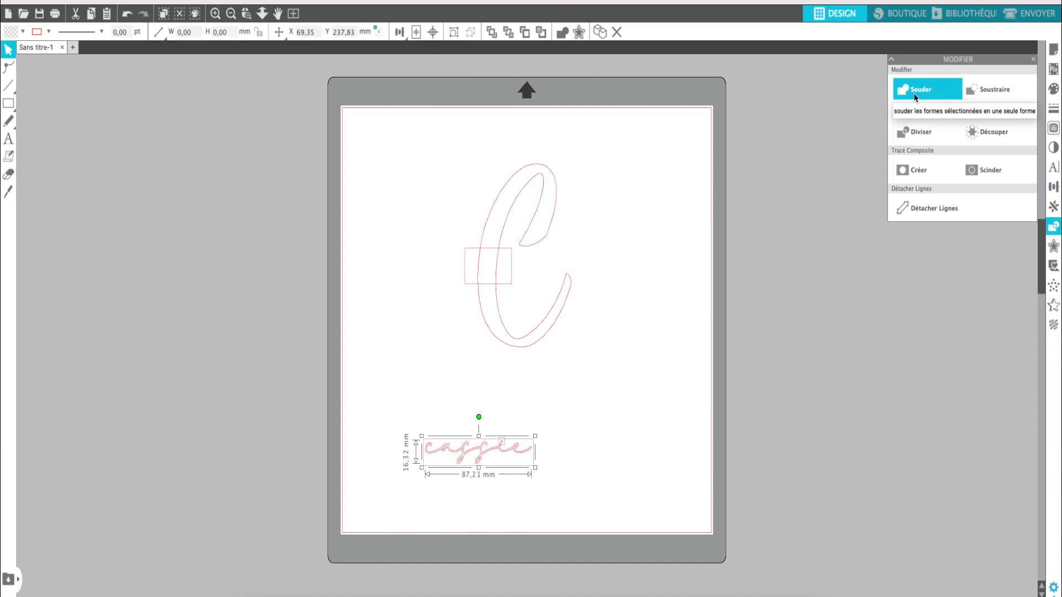
# Group the welded letters of the name below the C.
pyautogui.rightClick(485, 465)
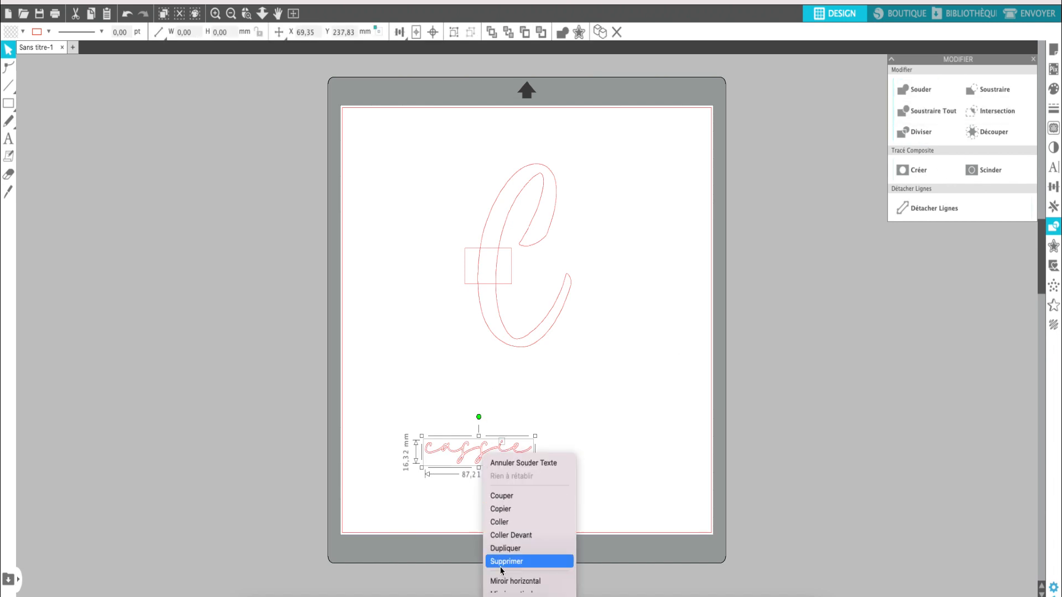
pyautogui.scroll(-5, 501, 522)
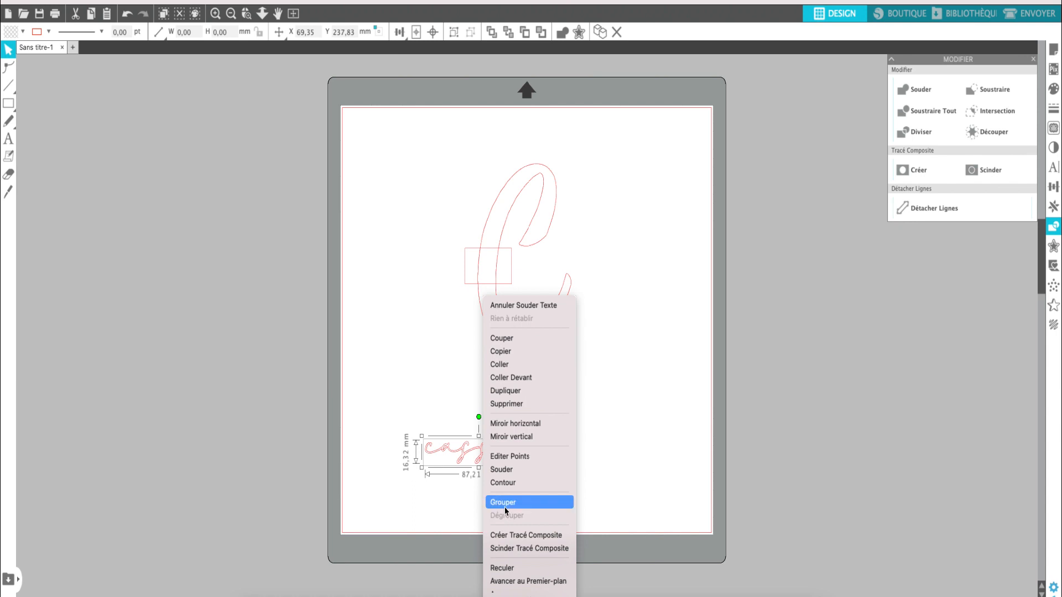
pyautogui.click(505, 509)
pyautogui.click(591, 474)
# Try the name over the rectangle on the C to compare their heights, and move it back below the letter.
pyautogui.moveTo(504, 453); pyautogui.dragTo(540, 275)
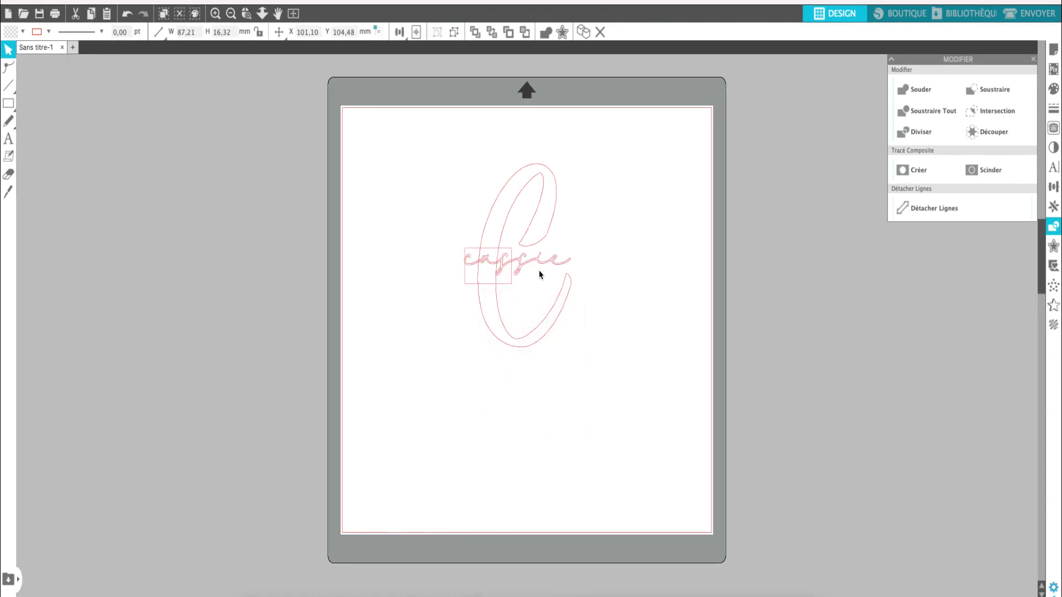
pyautogui.click(510, 284)
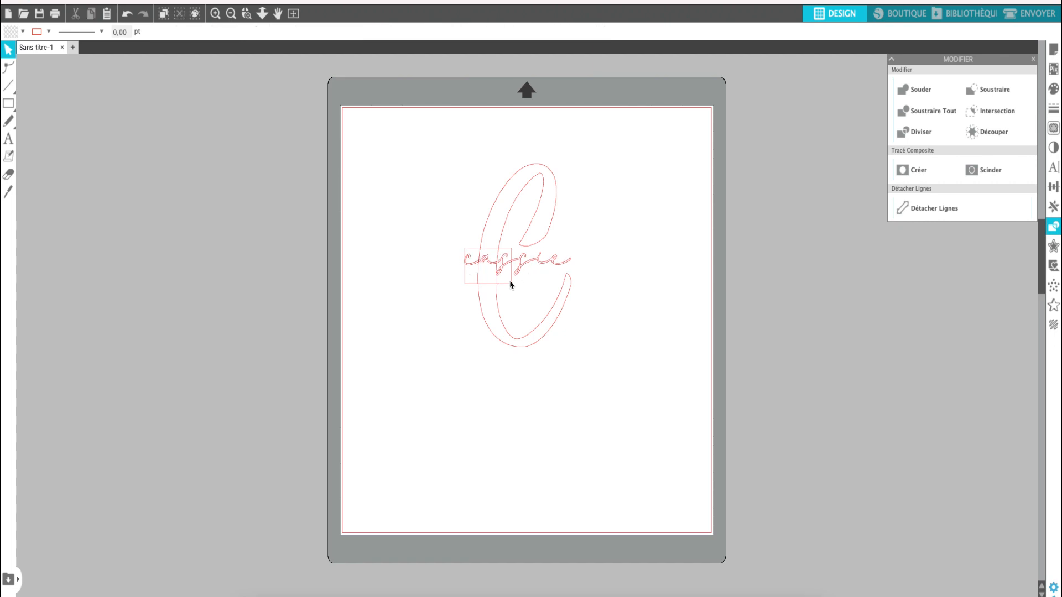
pyautogui.click(497, 255)
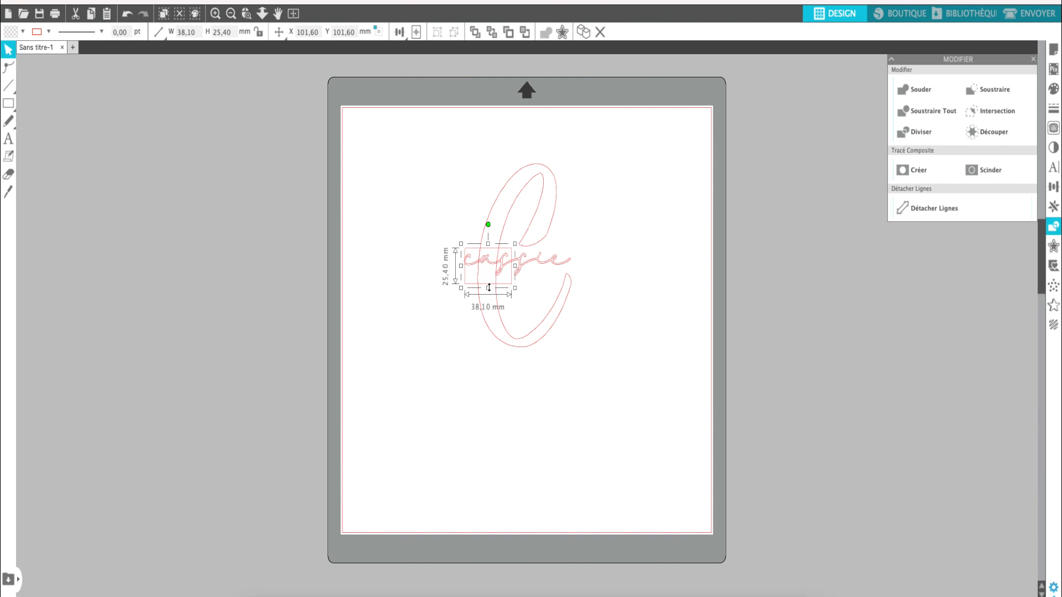
pyautogui.moveTo(489, 283); pyautogui.dragTo(542, 462)
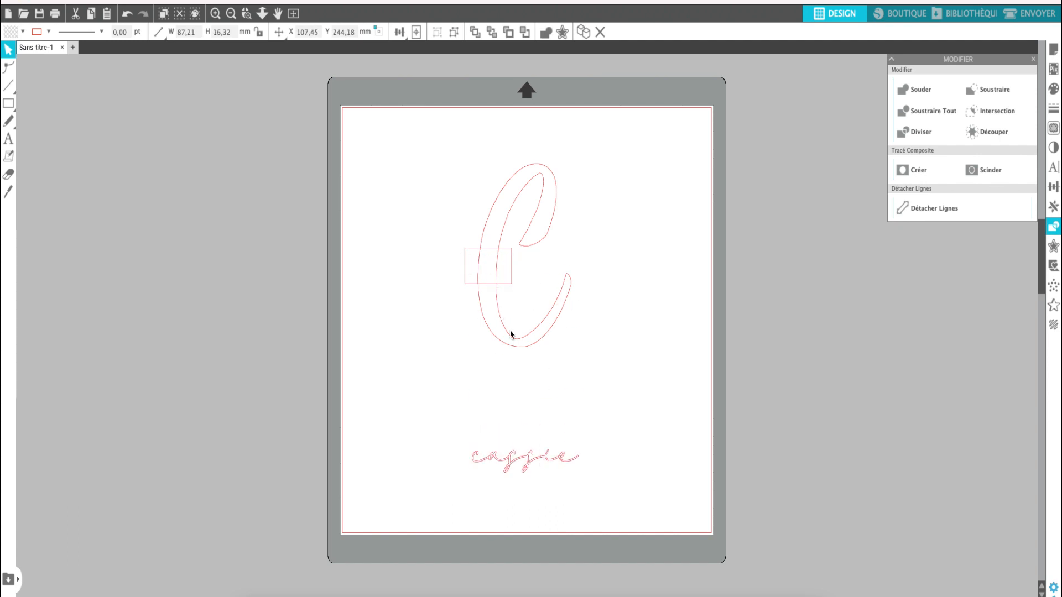
# Cut the rectangle out of the letter C with Soustraire Tout, and delete the leftover rectangle.
pyautogui.moveTo(451, 157); pyautogui.dragTo(583, 365)
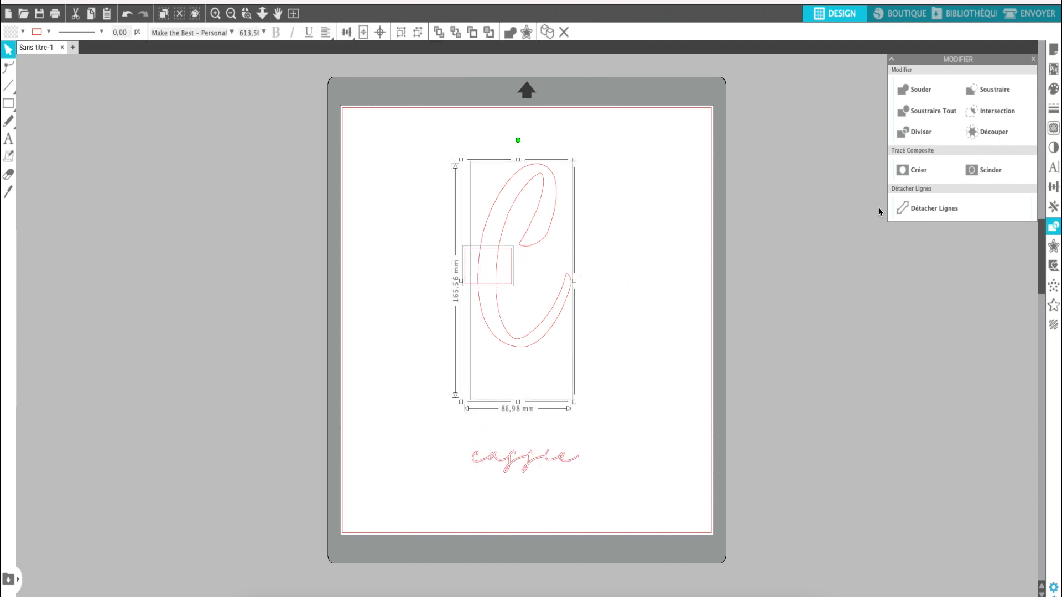
pyautogui.click(935, 110)
pyautogui.click(566, 271)
pyautogui.moveTo(511, 290); pyautogui.dragTo(402, 288)
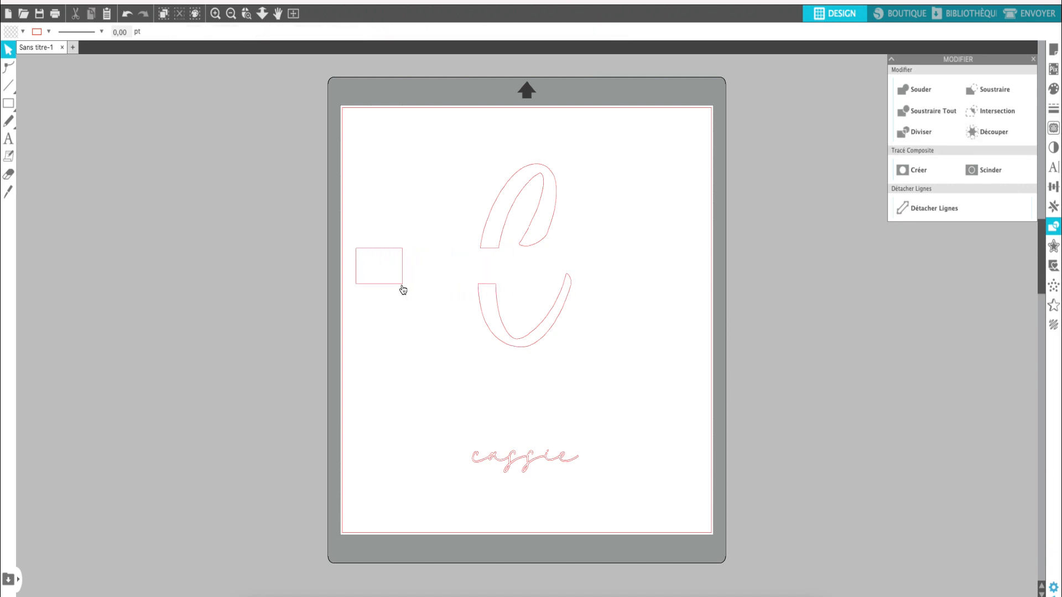
pyautogui.click(402, 289)
pyautogui.press('Delete')
# Move the name into the gap of the split C, and align the name and the letter on their horizontal centres.
pyautogui.moveTo(510, 445); pyautogui.dragTo(502, 272)
pyautogui.click(498, 231)
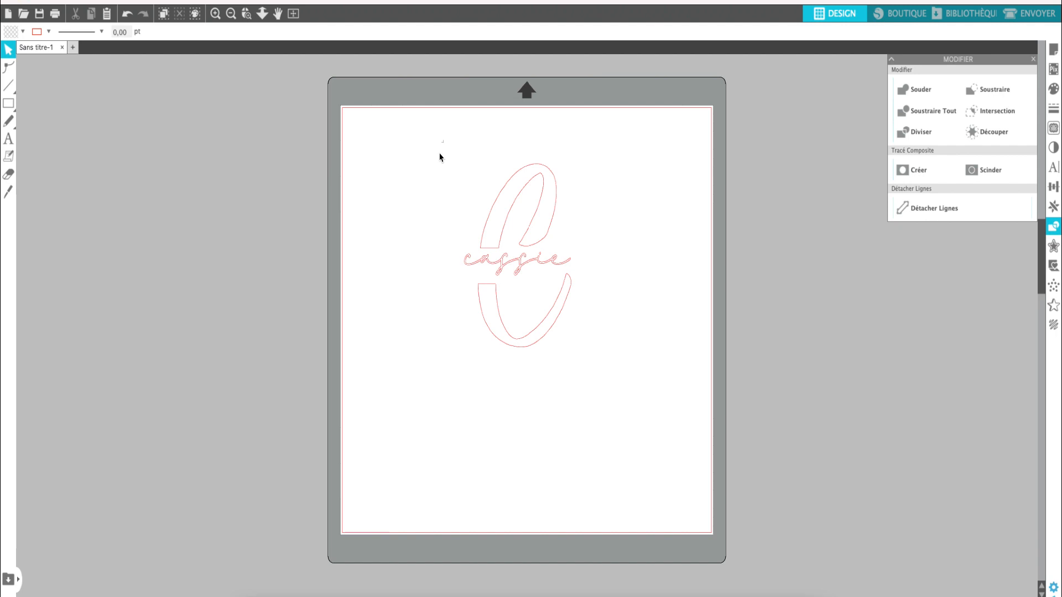
pyautogui.moveTo(440, 157); pyautogui.dragTo(584, 377)
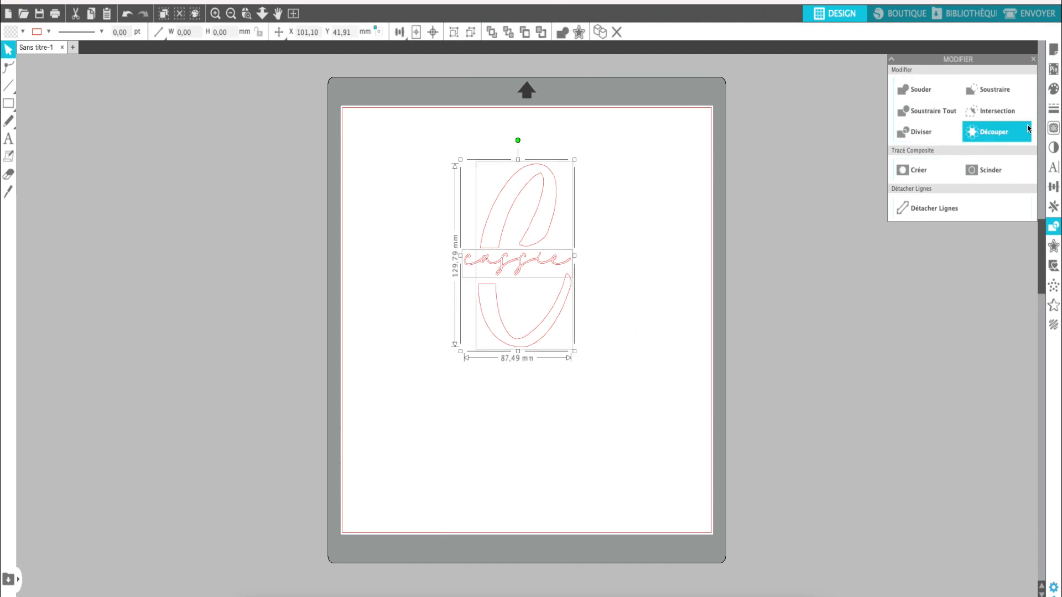
pyautogui.click(1056, 190)
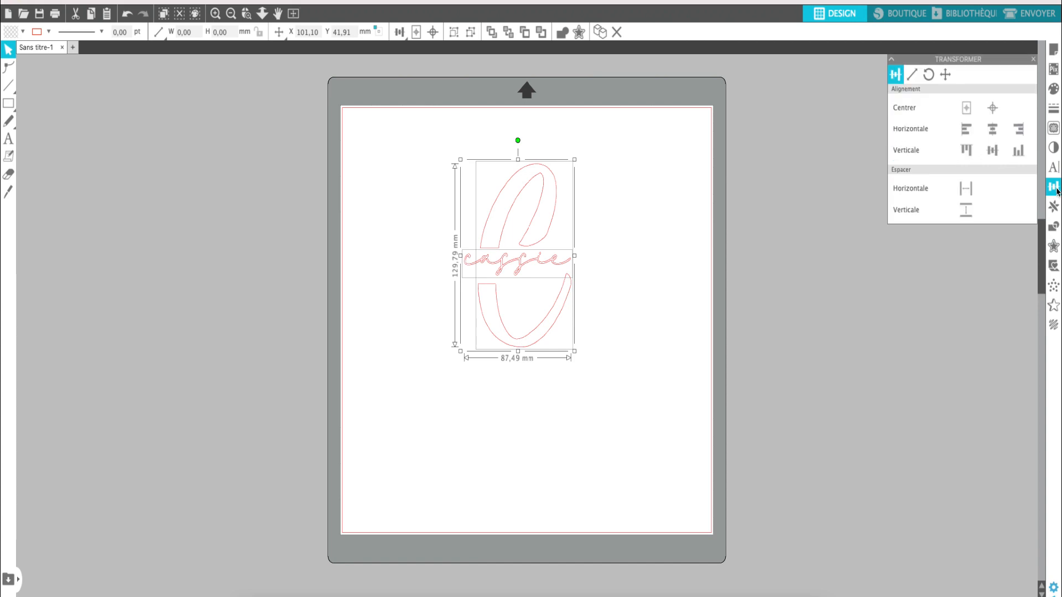
pyautogui.click(990, 132)
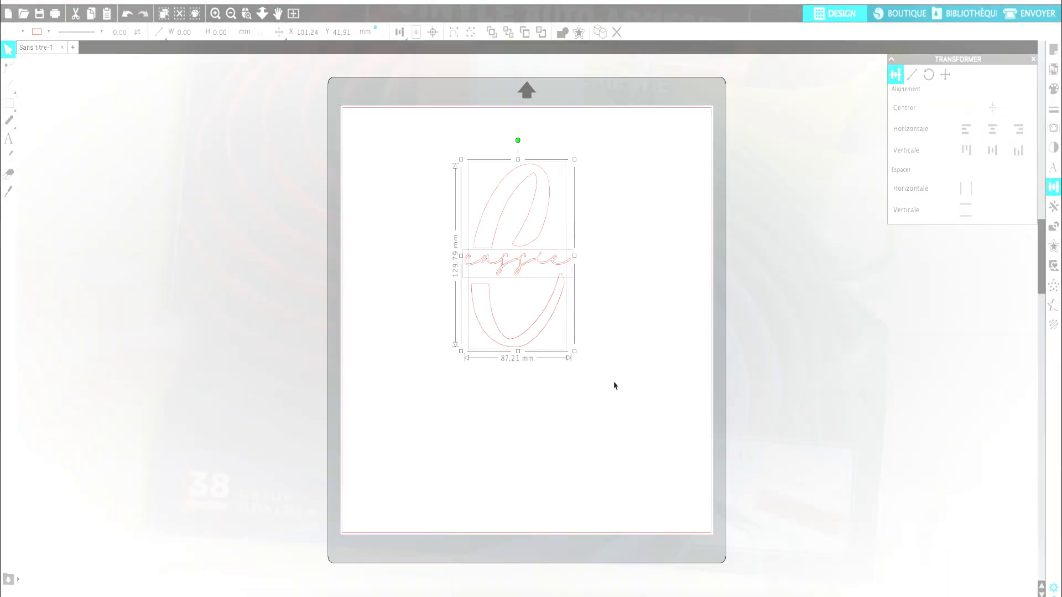